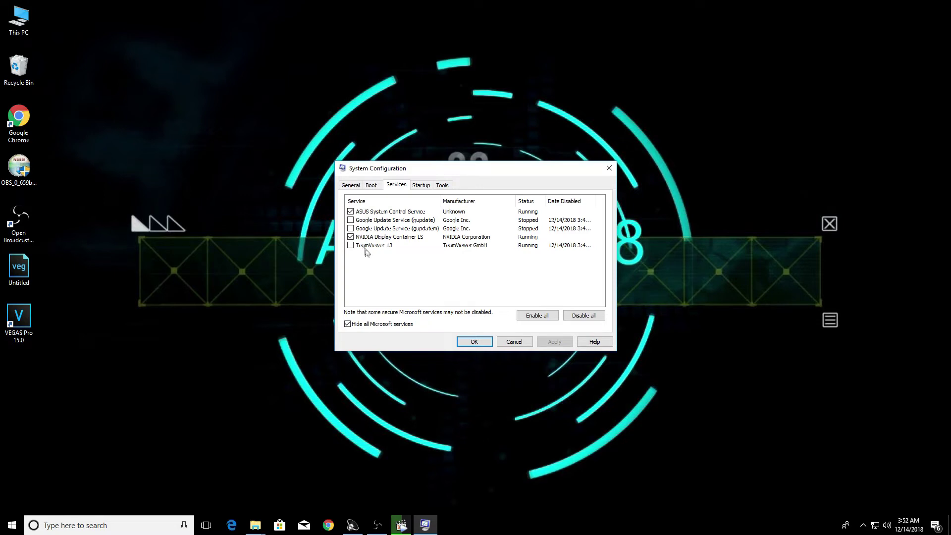
Step: Enable the TeamViewer 13 service and both Google Update services (gupdate and gupdatem)
{"action": "left_click_drag", "start_coordinate": [393, 273], "coordinate": [374, 210]}
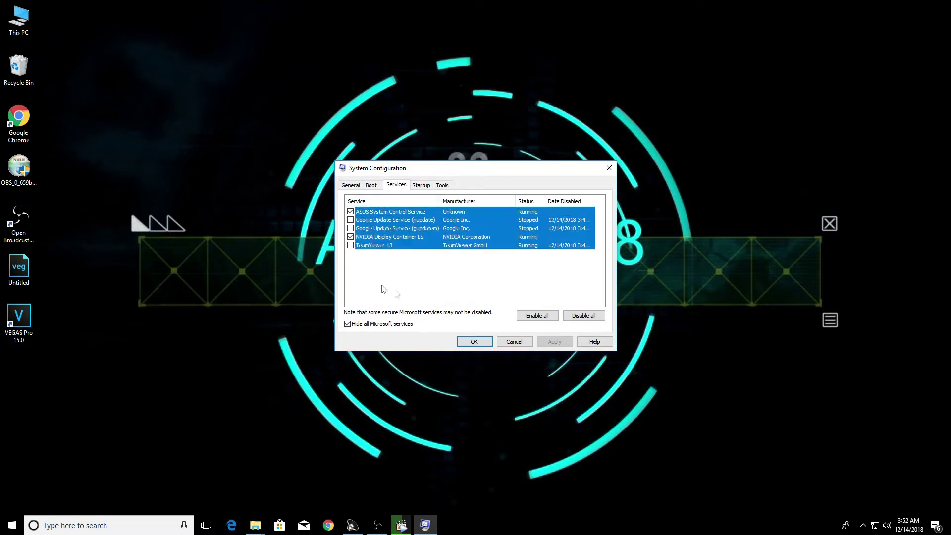
{"action": "left_click", "coordinate": [350, 245]}
{"action": "left_click", "coordinate": [350, 228]}
{"action": "left_click", "coordinate": [350, 220]}
{"action": "left_click_drag", "start_coordinate": [388, 275], "coordinate": [360, 208]}
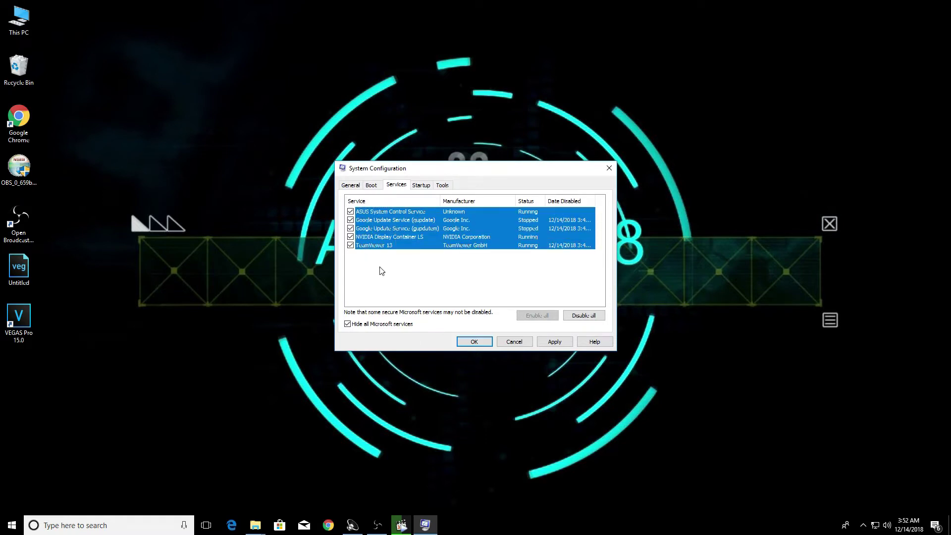
Step: Disable the TeamViewer 13 service and both Google Update services, leaving the ASUS and NVIDIA services enabled
{"action": "left_click", "coordinate": [350, 245]}
{"action": "left_click", "coordinate": [350, 245]}
{"action": "left_click", "coordinate": [350, 245]}
{"action": "left_click", "coordinate": [350, 245]}
{"action": "left_click", "coordinate": [350, 245]}
{"action": "left_click", "coordinate": [350, 228]}
{"action": "left_click", "coordinate": [350, 220]}
Step: Open the startup items list in Task Manager from the System Configuration startup settings
{"action": "left_click", "coordinate": [421, 185]}
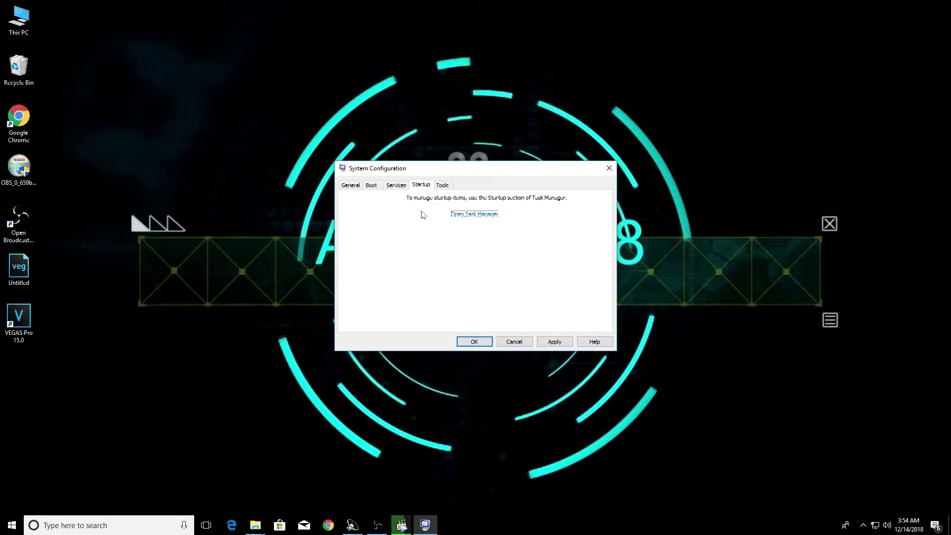
{"action": "left_click", "coordinate": [464, 214]}
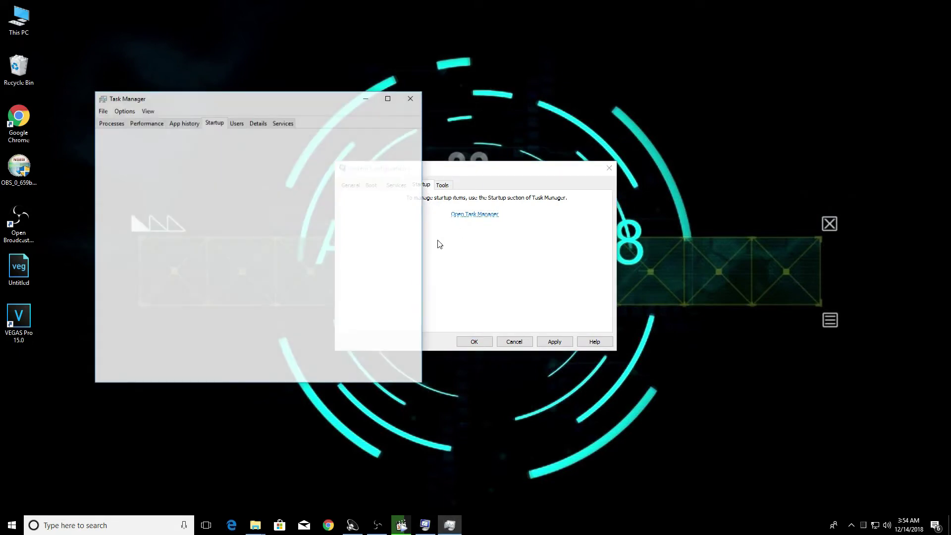
{"action": "left_click", "coordinate": [411, 98]}
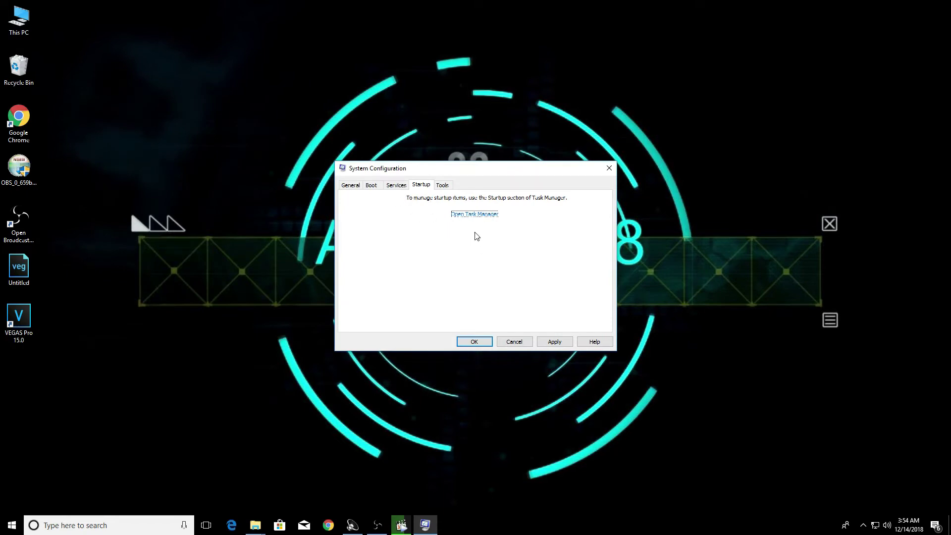
{"action": "left_click", "coordinate": [481, 216]}
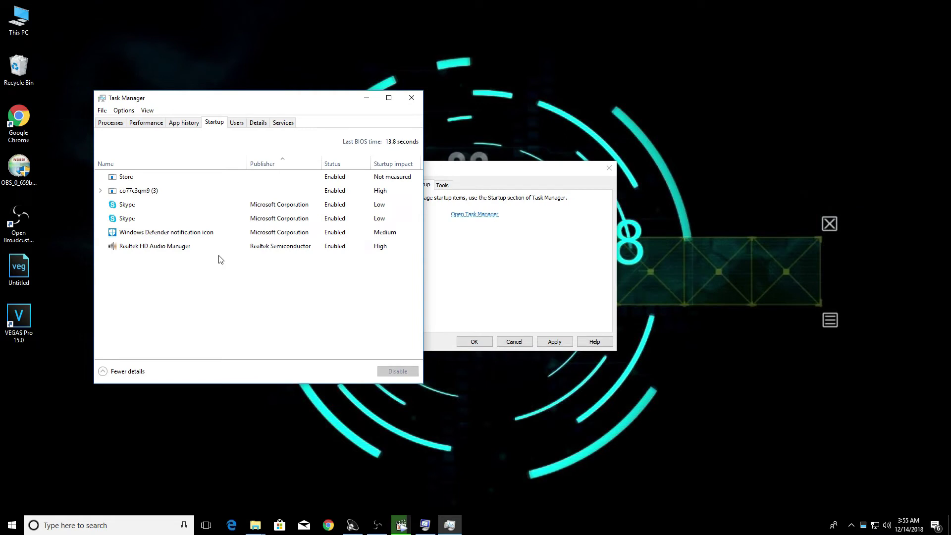
Step: Disable both Skype entries in the Task Manager startup list
{"action": "right_click", "coordinate": [168, 216]}
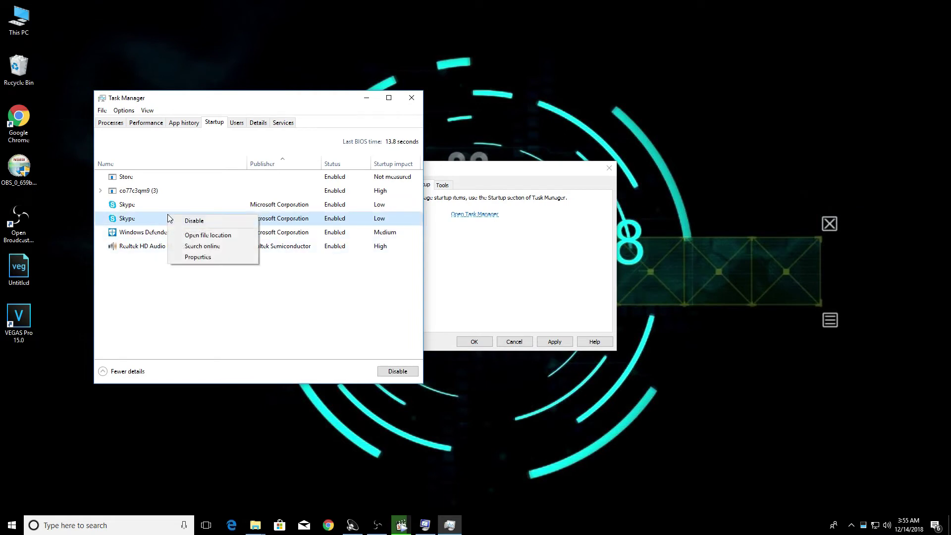
{"action": "left_click", "coordinate": [193, 221]}
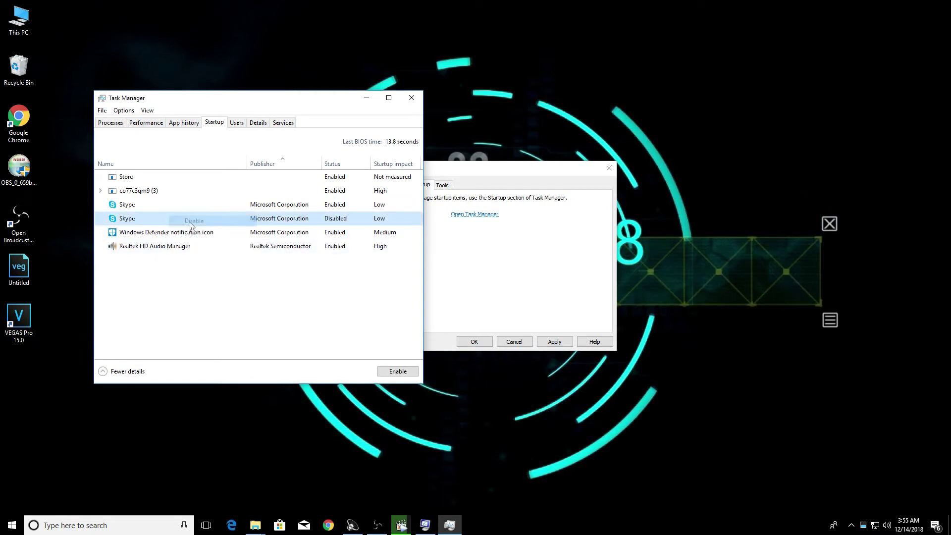
{"action": "right_click", "coordinate": [159, 208]}
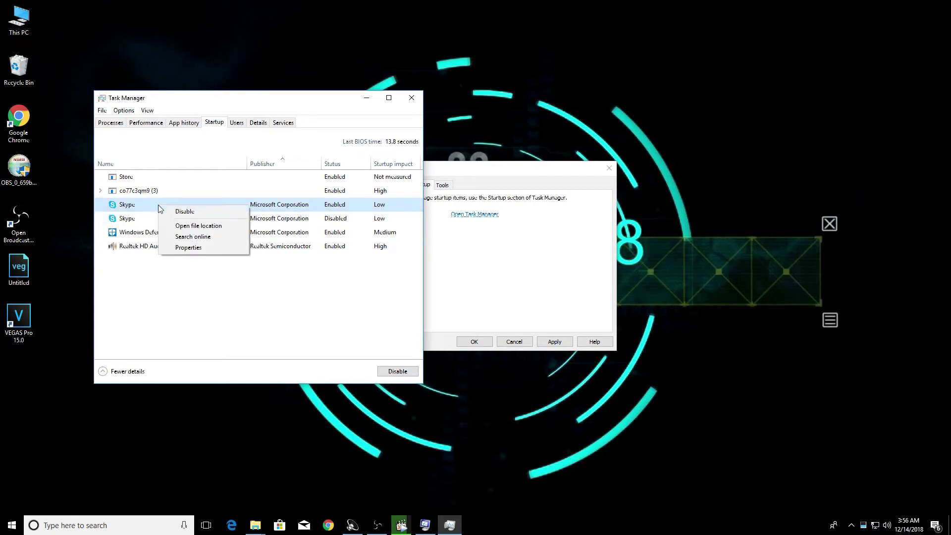
{"action": "left_click", "coordinate": [143, 307]}
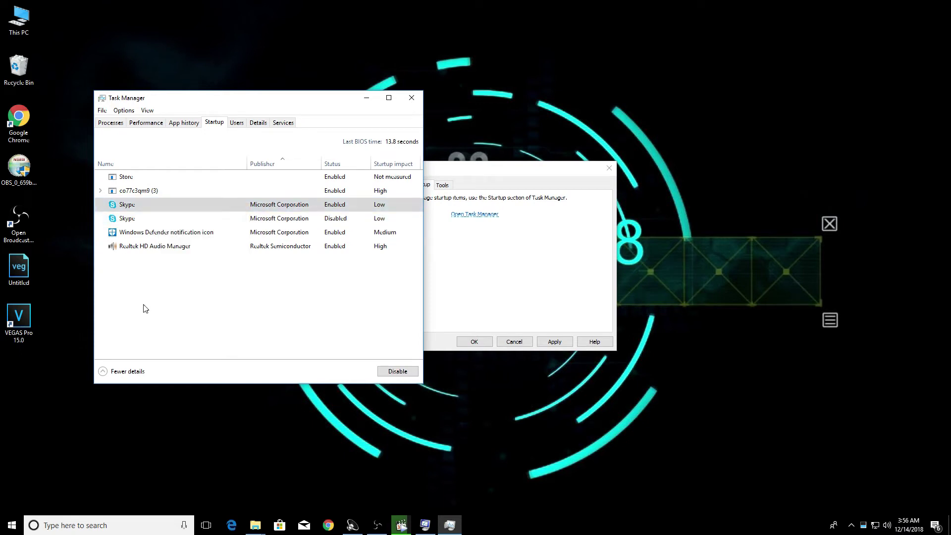
{"action": "right_click", "coordinate": [143, 207]}
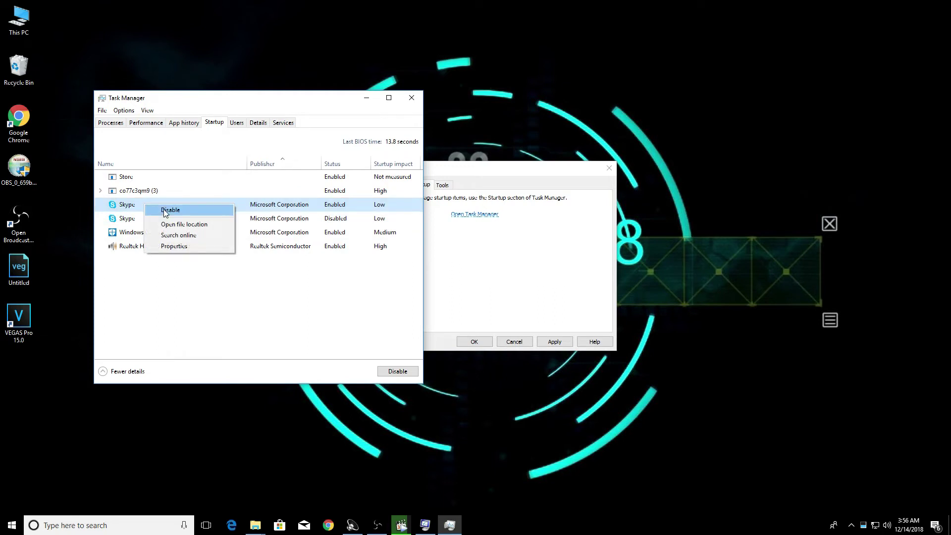
{"action": "left_click", "coordinate": [150, 198]}
{"action": "right_click", "coordinate": [156, 204]}
{"action": "left_click", "coordinate": [166, 209]}
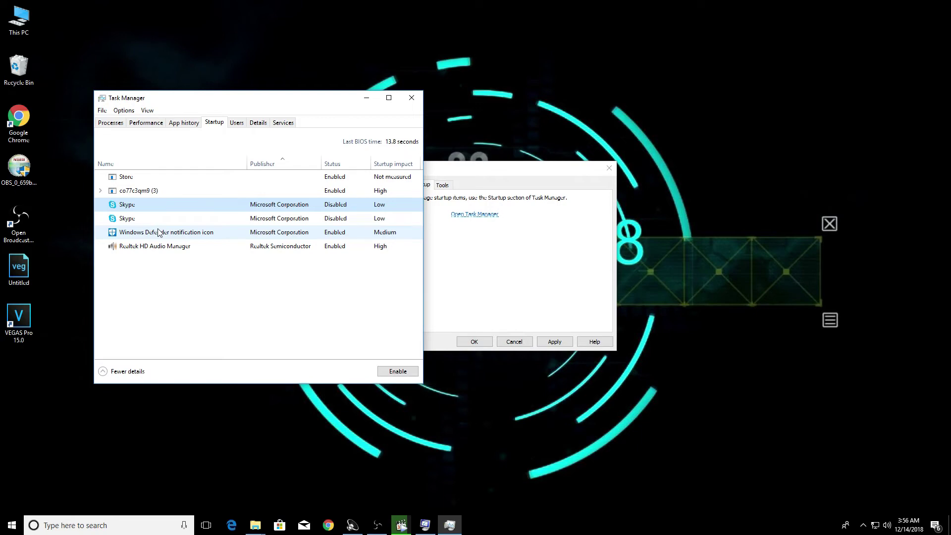
Step: Expand the co77c3qm9 startup group to inspect its entries, and disable both that group and the Store item
{"action": "double_click", "coordinate": [144, 192]}
{"action": "left_click", "coordinate": [101, 191]}
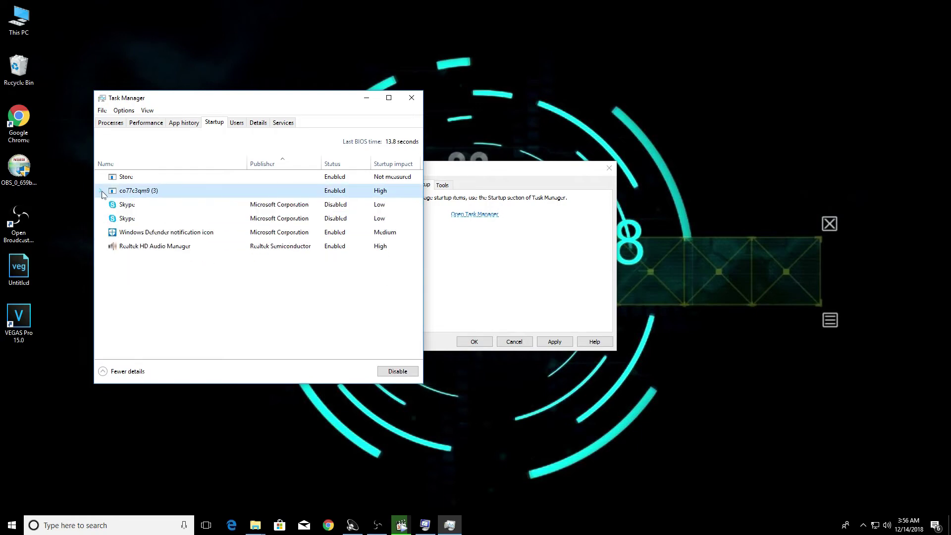
{"action": "left_click", "coordinate": [100, 191]}
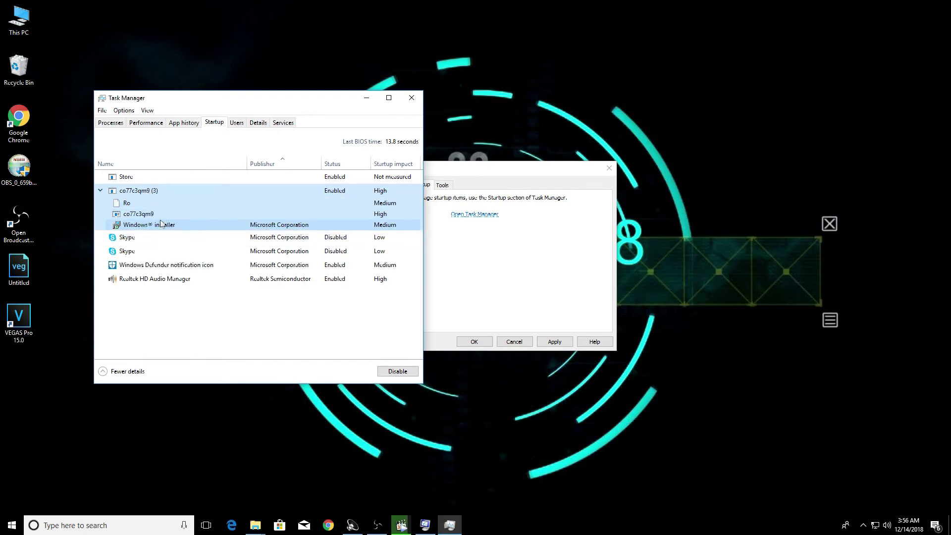
{"action": "right_click", "coordinate": [142, 193]}
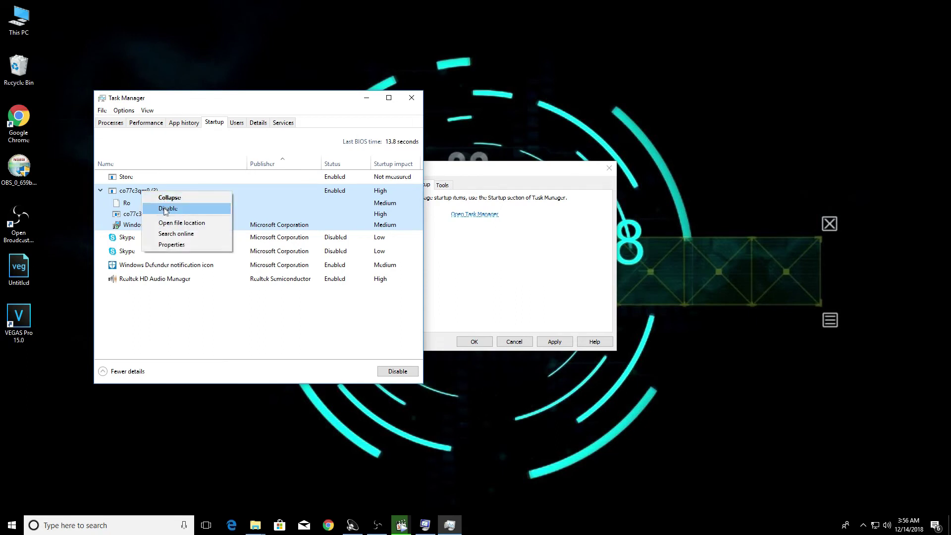
{"action": "left_click", "coordinate": [163, 208]}
{"action": "right_click", "coordinate": [138, 182]}
{"action": "left_click", "coordinate": [143, 186]}
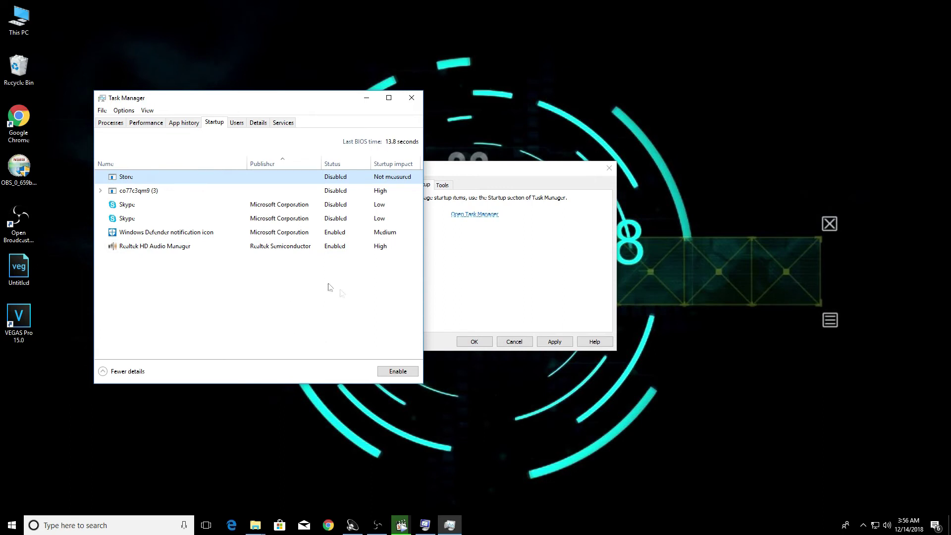
Step: Close Task Manager and accept the System Configuration changes
{"action": "left_click", "coordinate": [410, 98]}
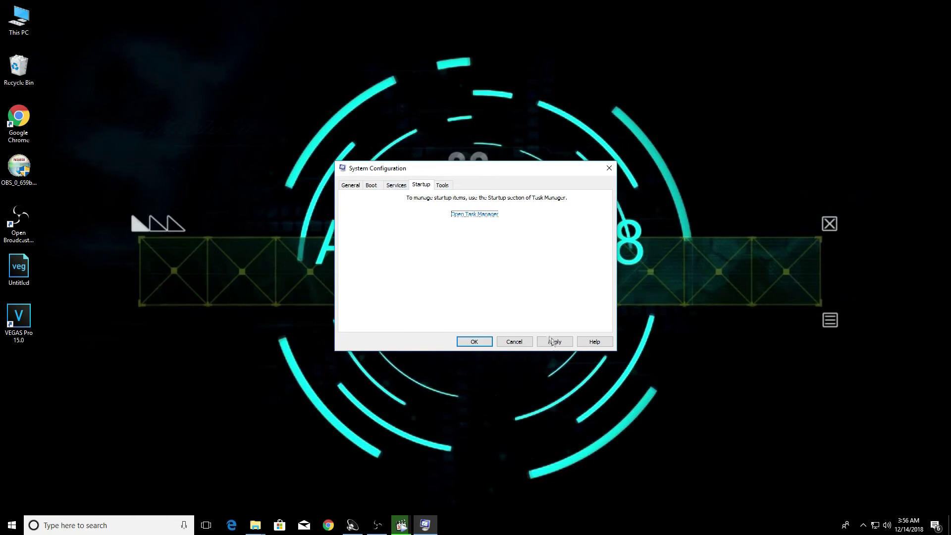
{"action": "left_click", "coordinate": [471, 342]}
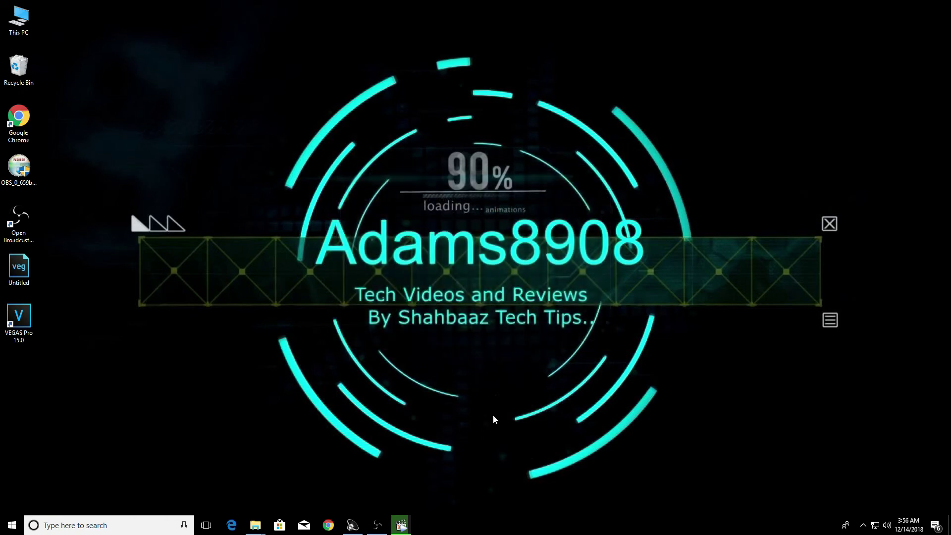